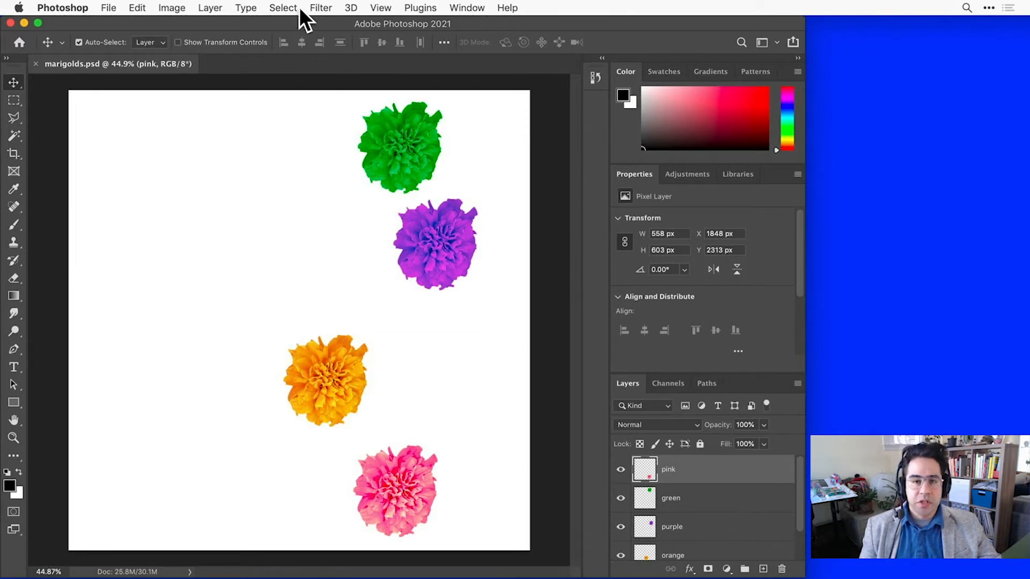
- Add a Hue/Saturation adjustment layer directly above the pink layer
left_click(224, 9)
mouse_move(338, 192)
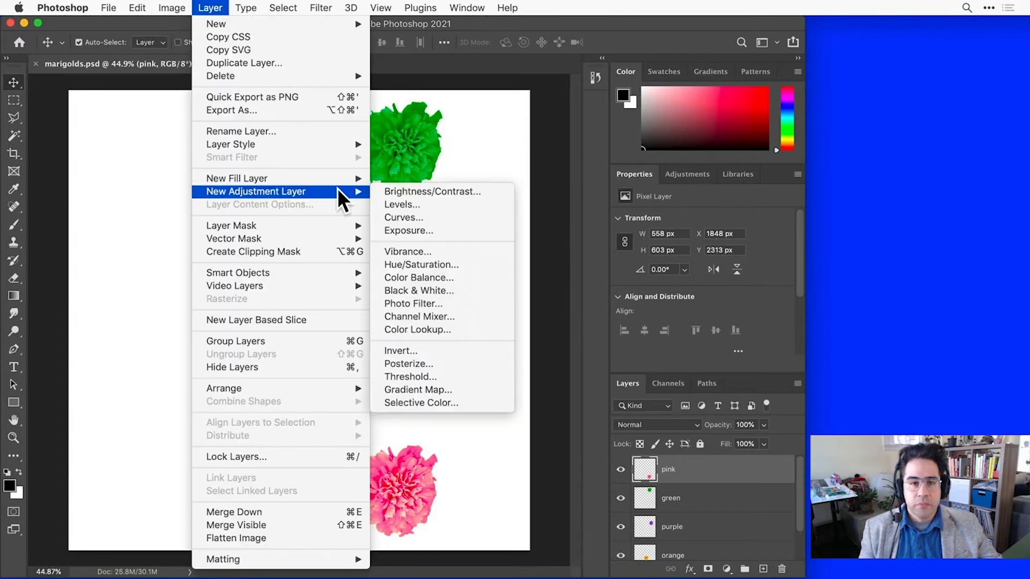
left_click(726, 570)
left_click(727, 569)
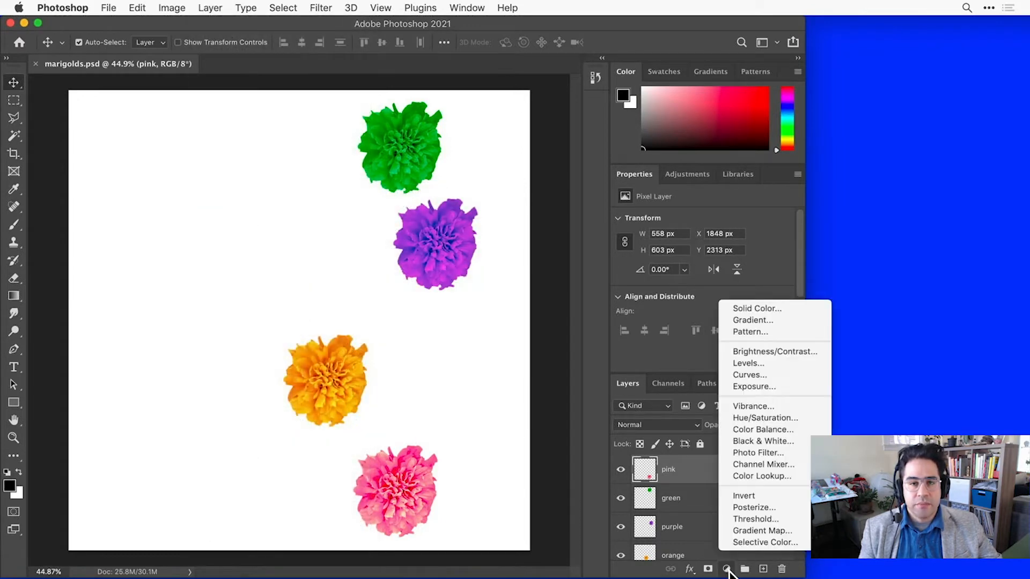
left_click(806, 418)
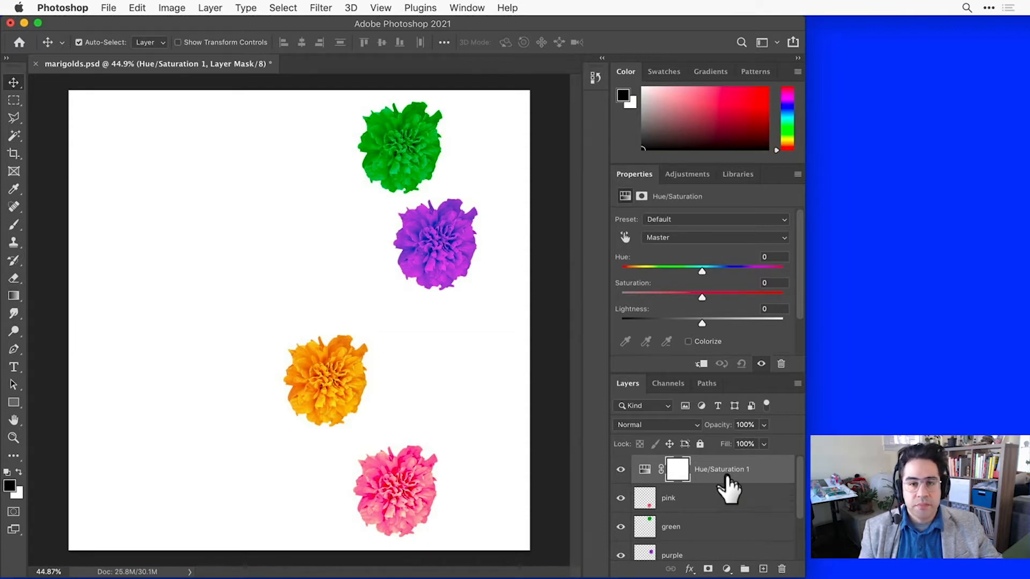
- Examine the Hue/Saturation layer's adjustment settings and its layer mask properties
left_click(645, 475)
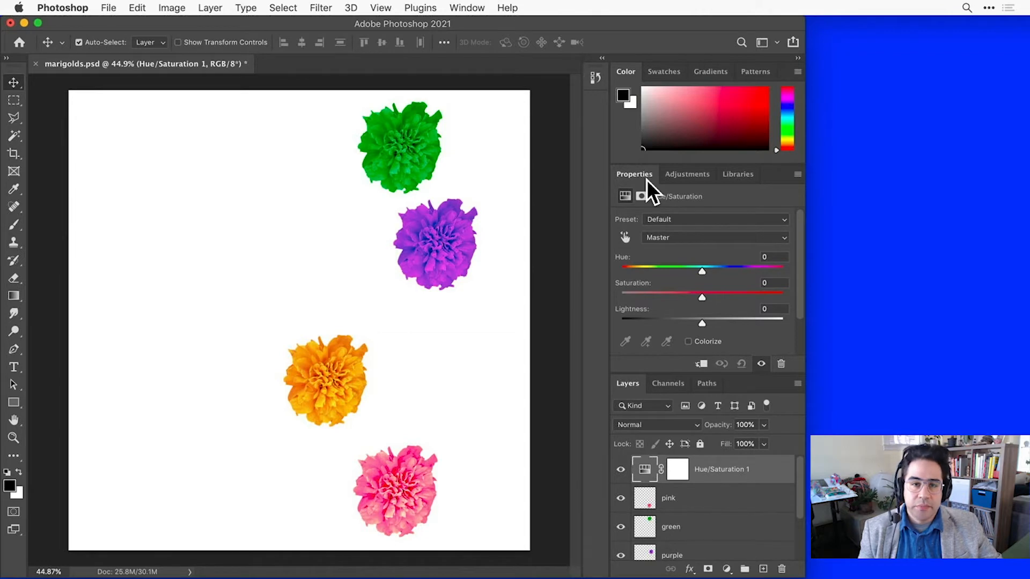
left_click(466, 6)
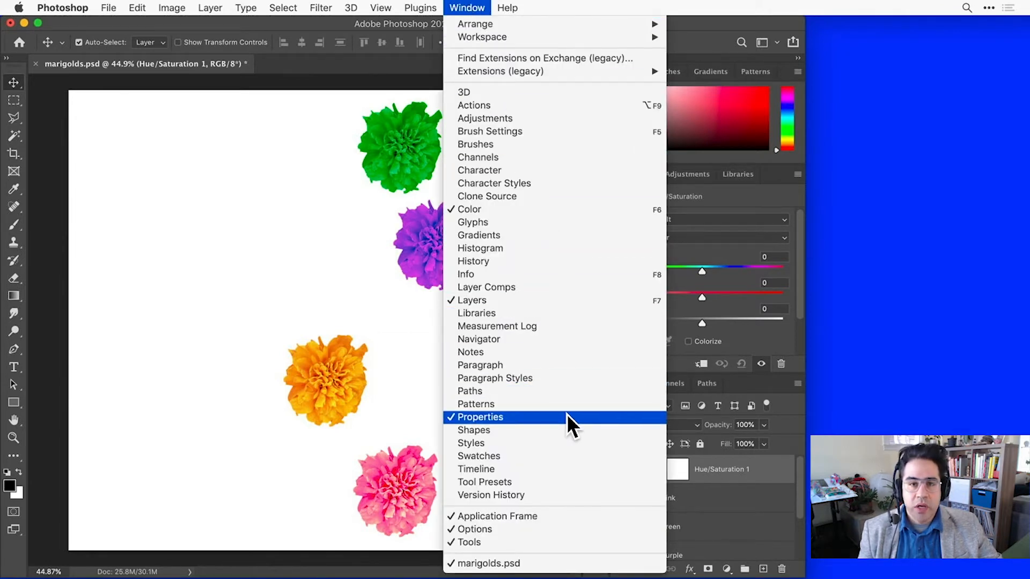
left_click(729, 201)
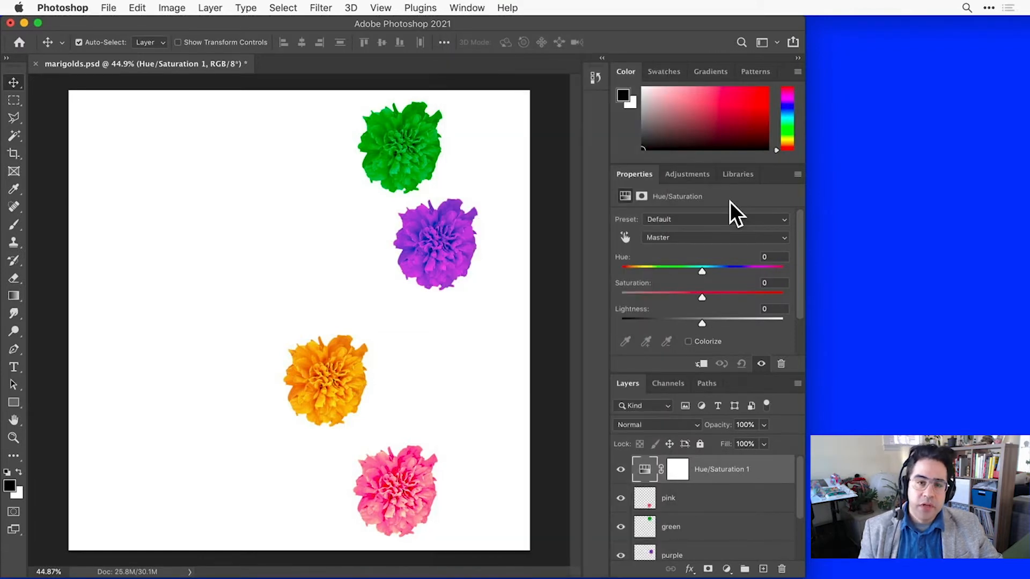
left_click(641, 197)
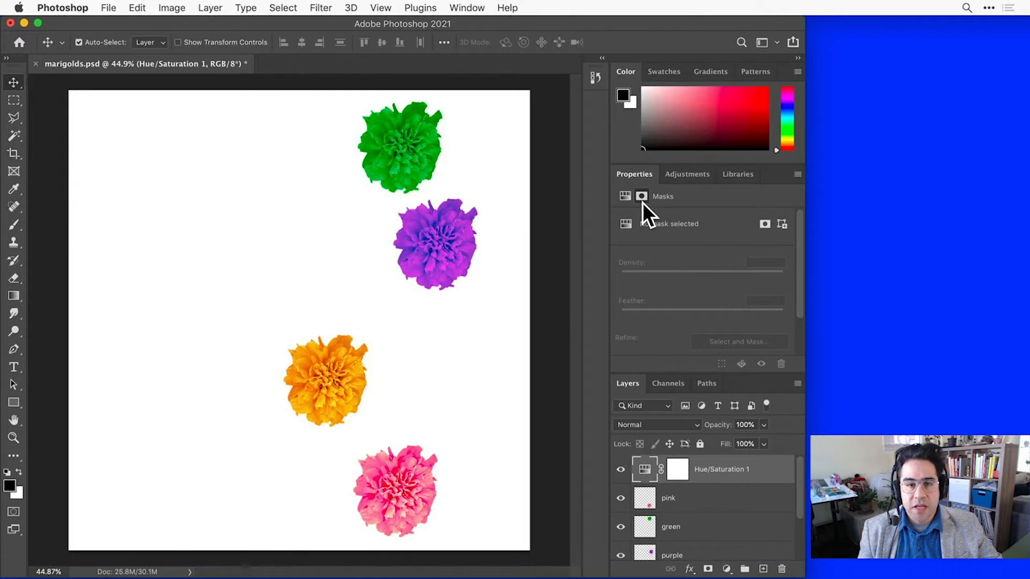
left_click(646, 469)
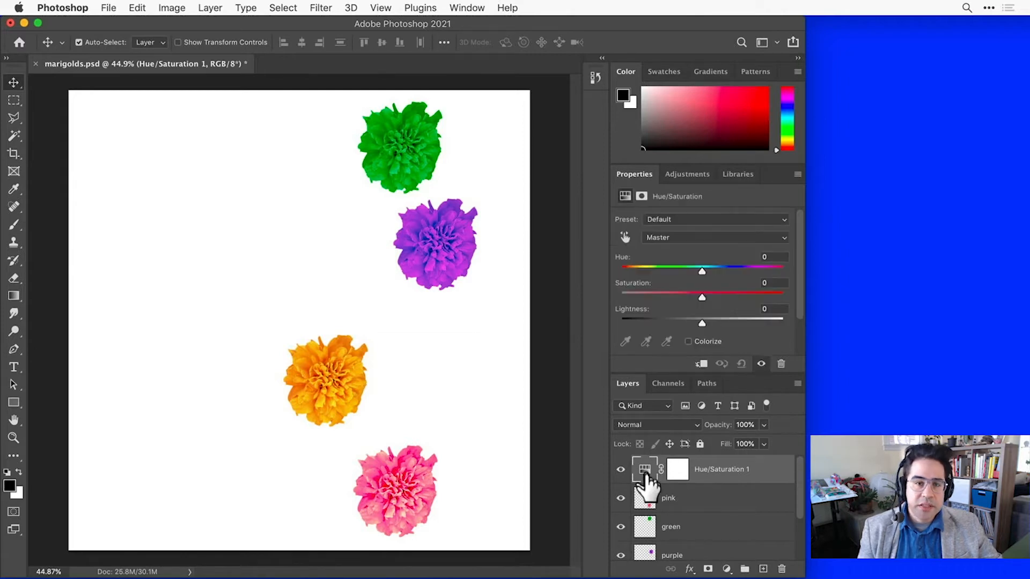
left_click(676, 471)
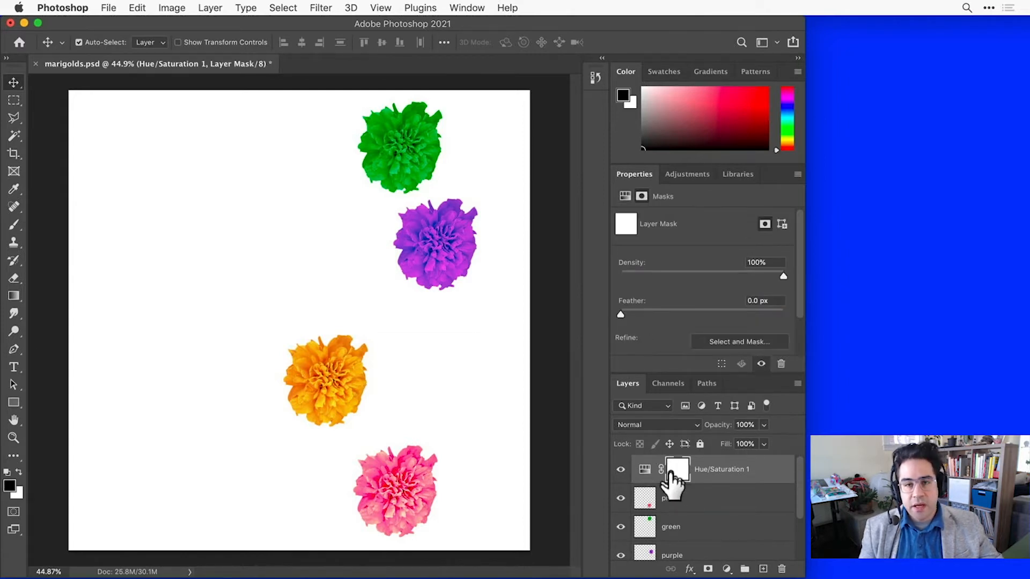
- Set the Hue/Saturation adjustment layer's Saturation to -100 for the Master range
left_click(646, 471)
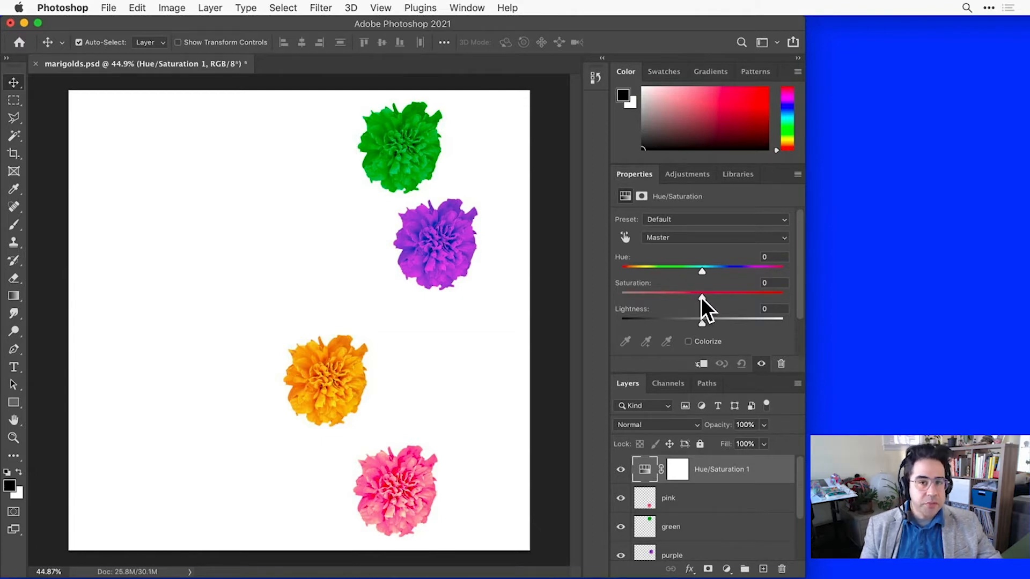
left_click_drag(702, 298, 600, 301)
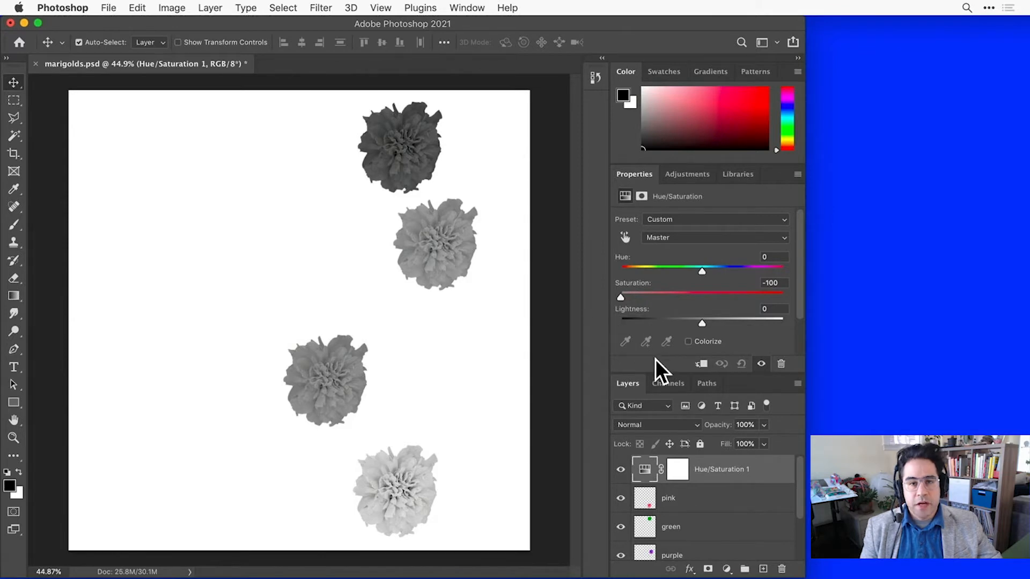
- Clip the adjustment layer to the pink layer only and release the clipping again
left_click(701, 364)
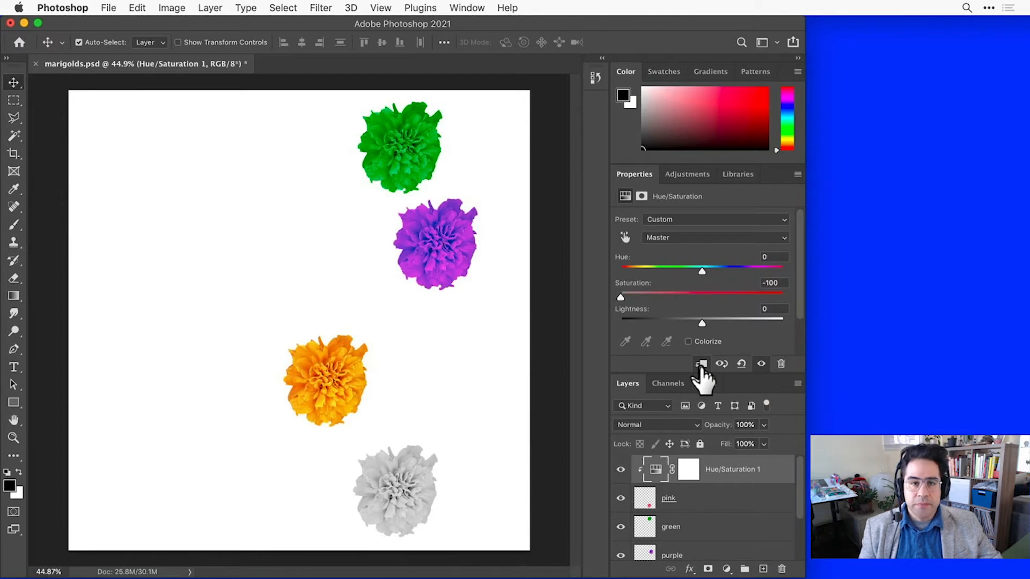
left_click(701, 365)
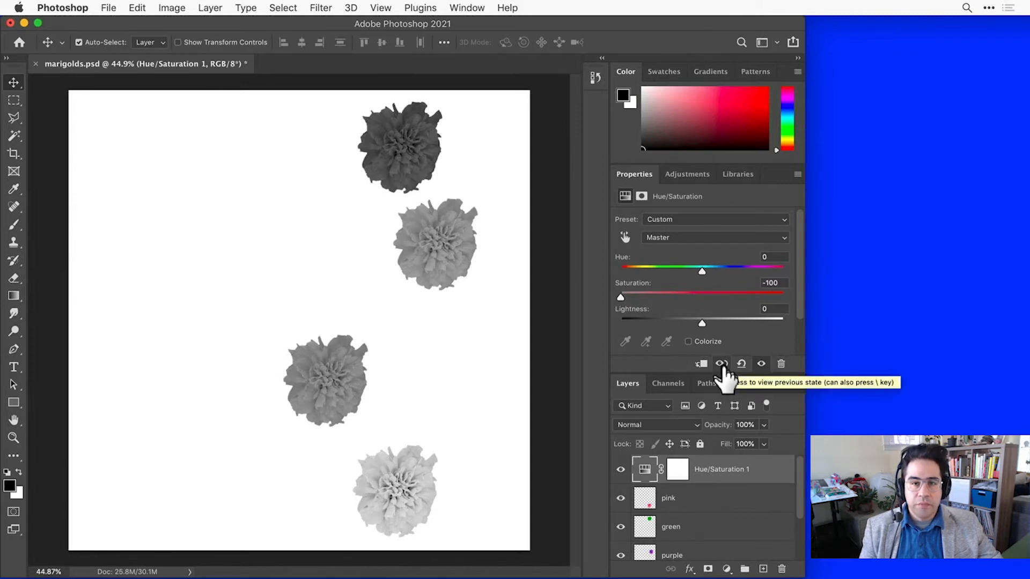
- Compare the flowers with and without the desaturation by viewing the previous state and toggling the adjustment layer's visibility off and on
left_click(721, 364)
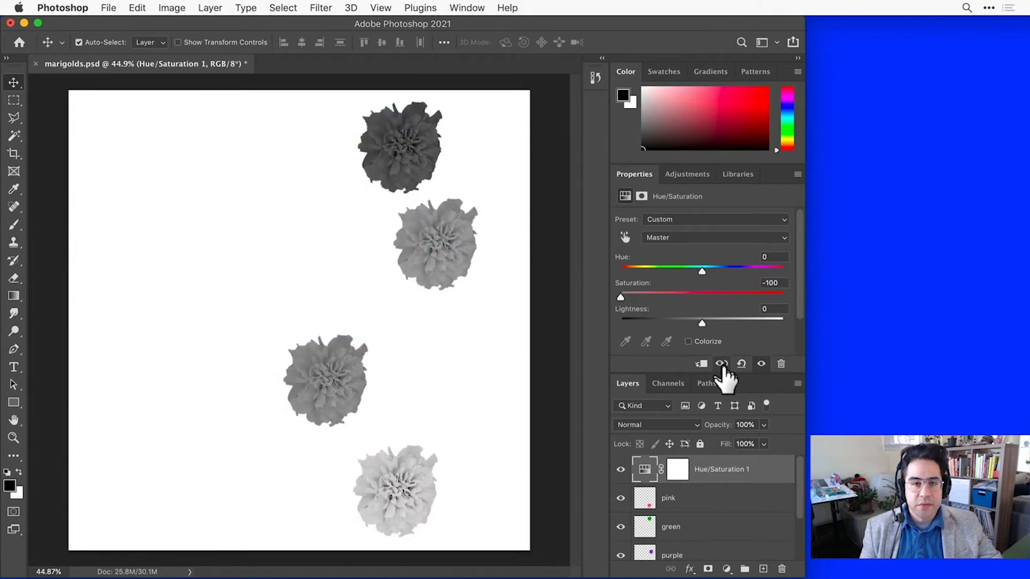
left_click(721, 365)
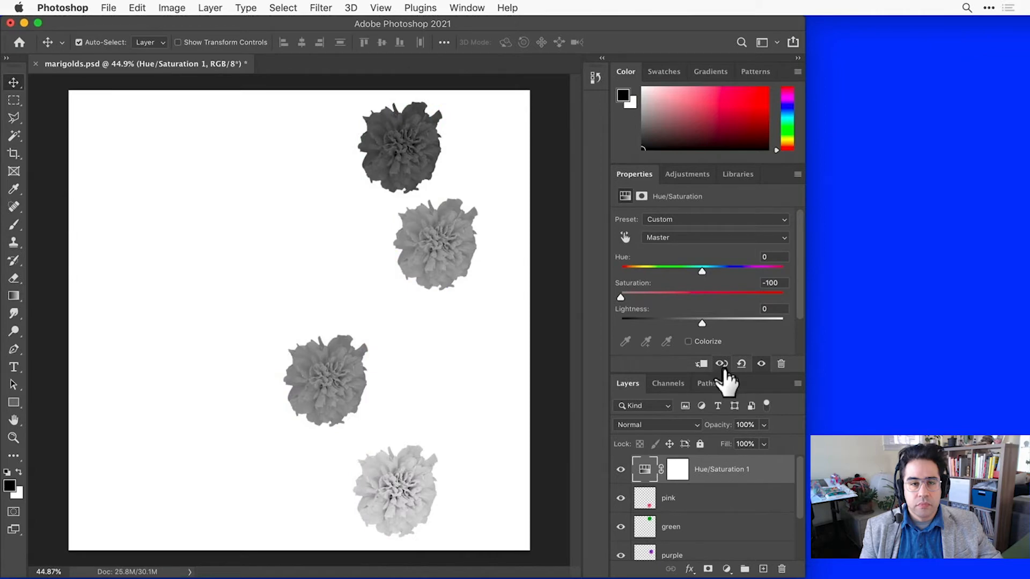
left_click(761, 364)
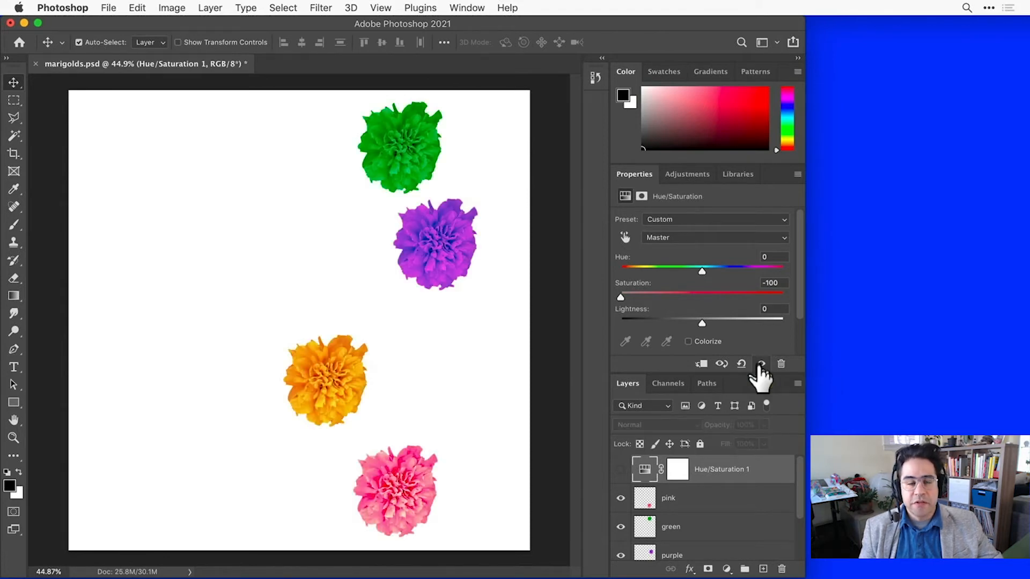
left_click(620, 470)
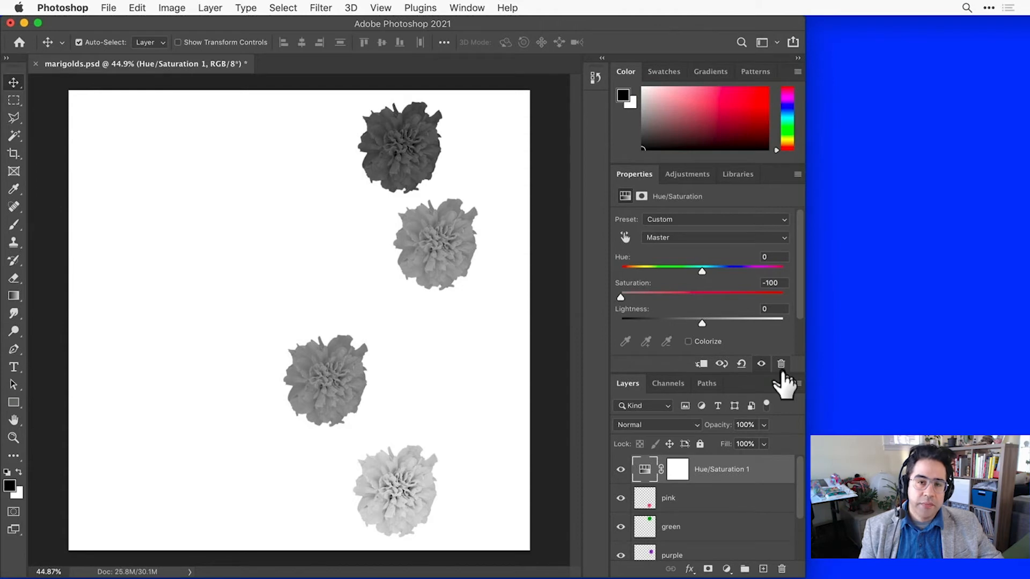
- Move the pink layer above the Hue/Saturation adjustment layer and reselect the adjustment layer
left_click_drag(715, 500, 712, 468)
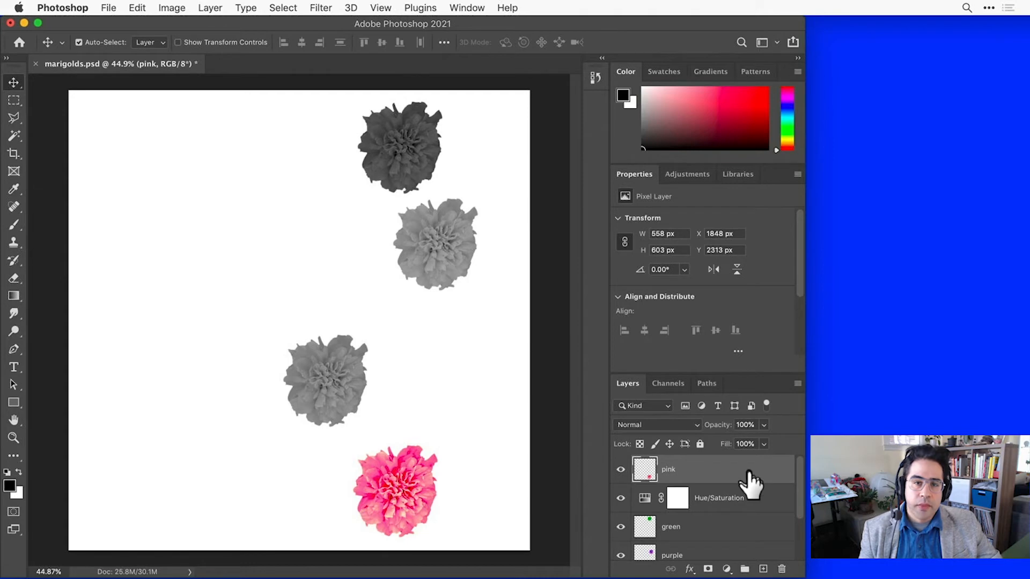
left_click(646, 502)
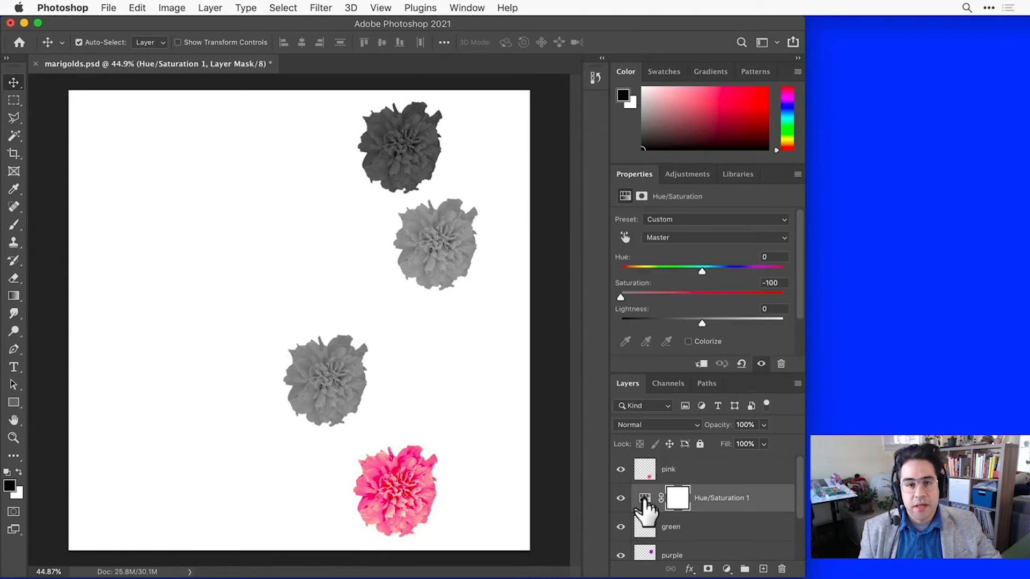
- Clip the adjustment layer to the green layer only and release the clipping again
left_click(700, 365)
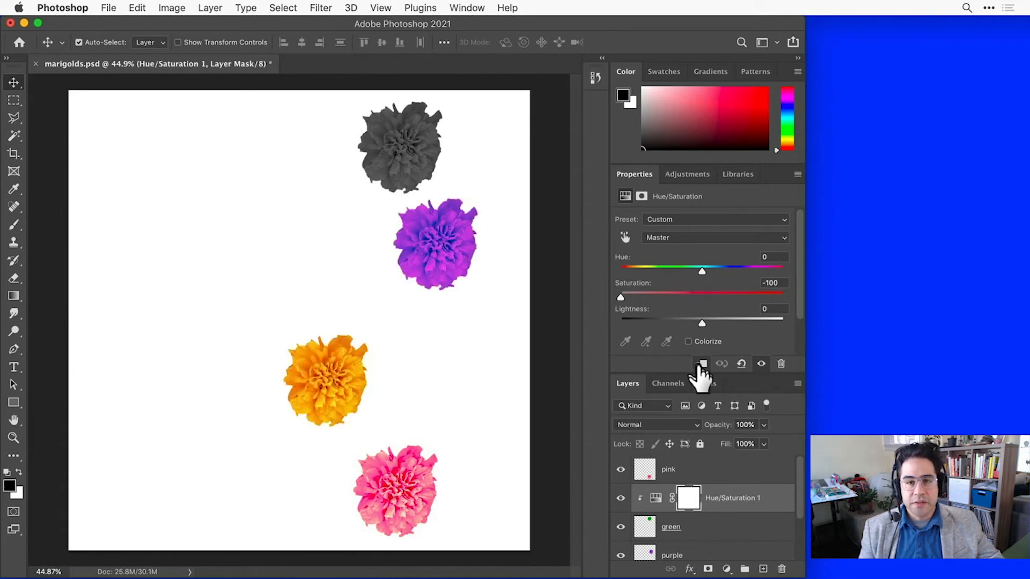
left_click(700, 365)
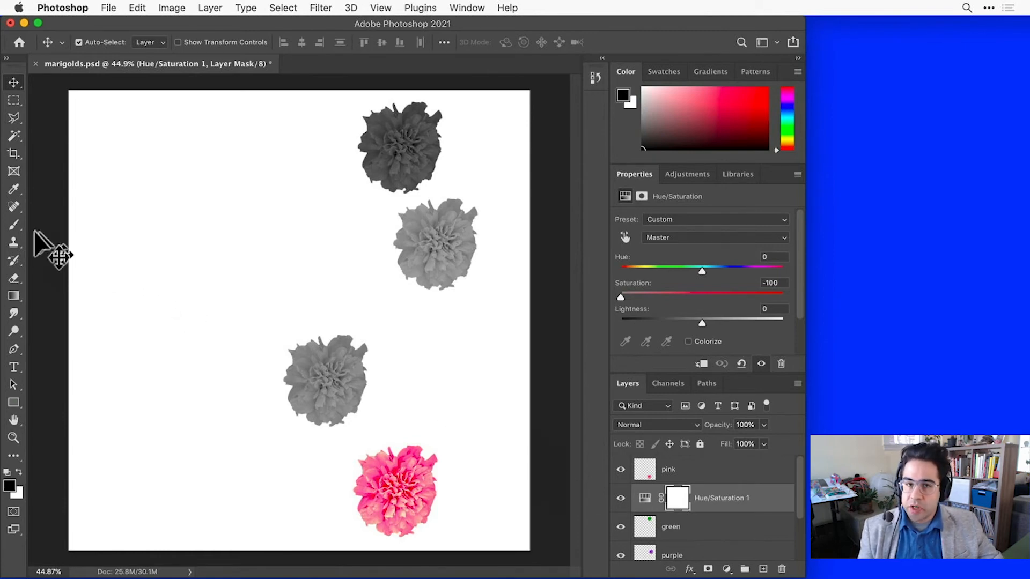
- Paint black on the adjustment layer's mask with the 400 px Brush over the upper and right parts of the orange flower
left_click(14, 225)
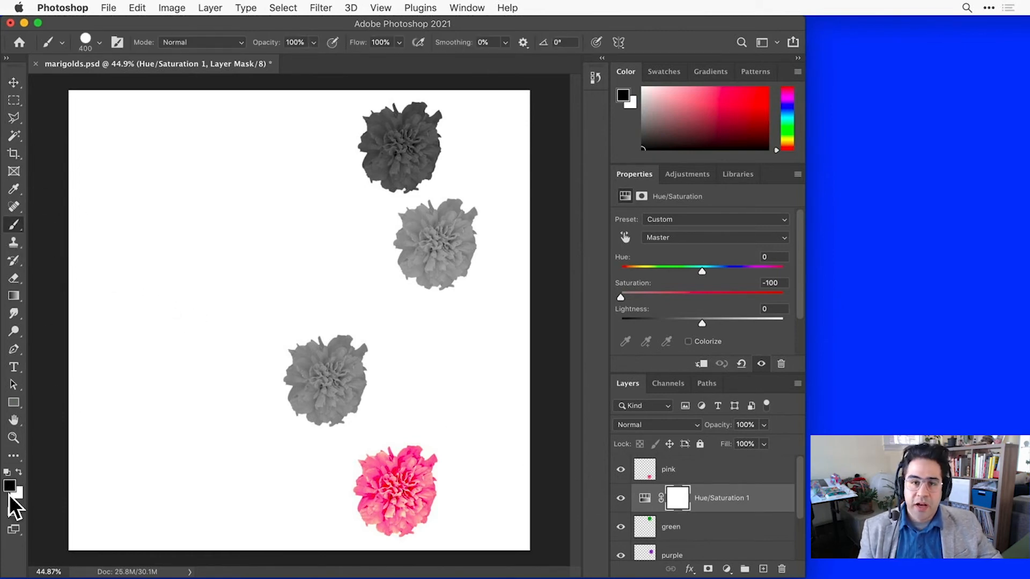
left_click(679, 504)
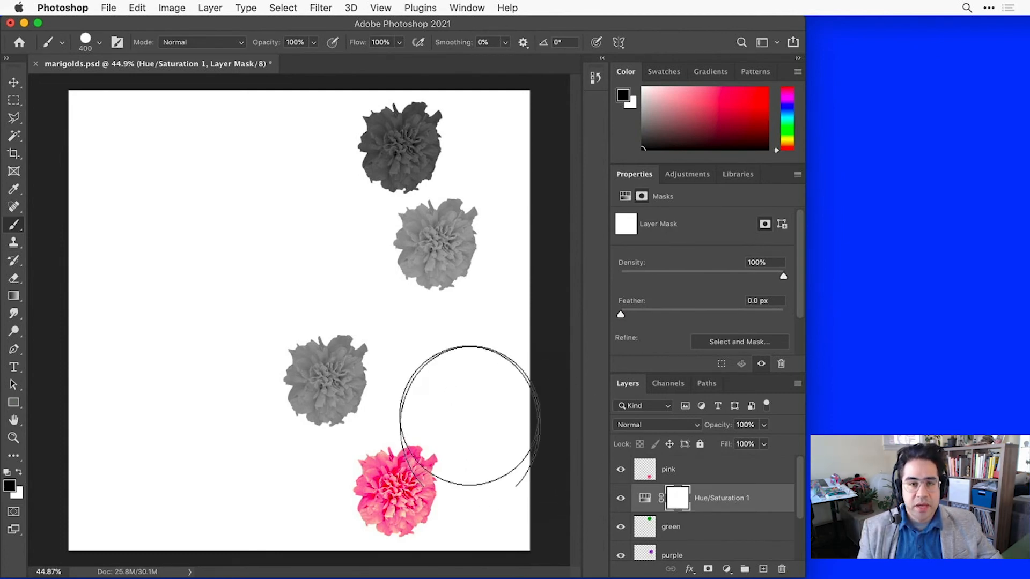
mouse_move(389, 380)
left_mouse_down()
mouse_move(340, 368)
mouse_move(316, 325)
left_mouse_up()
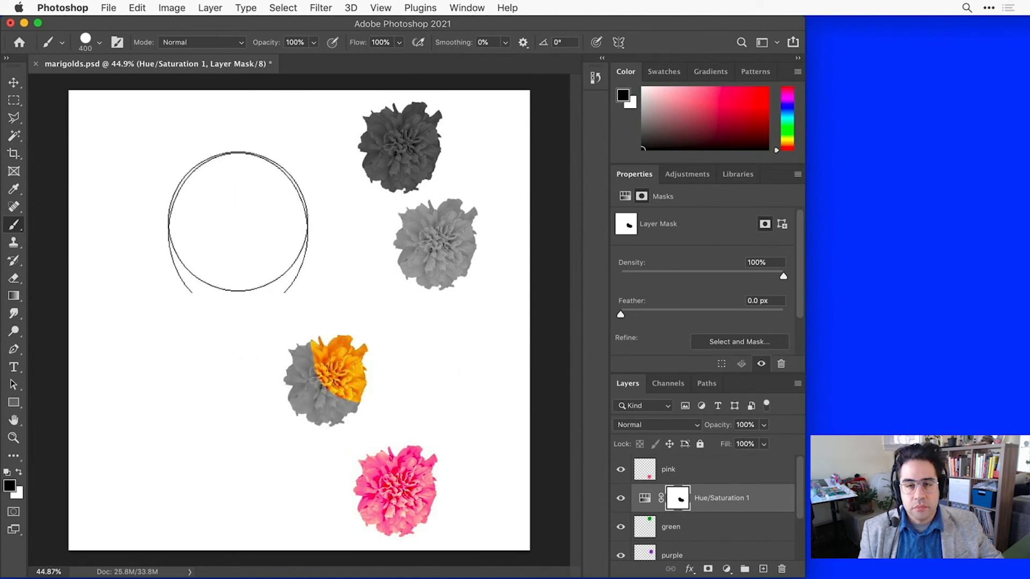
left_click_drag(264, 342, 297, 344)
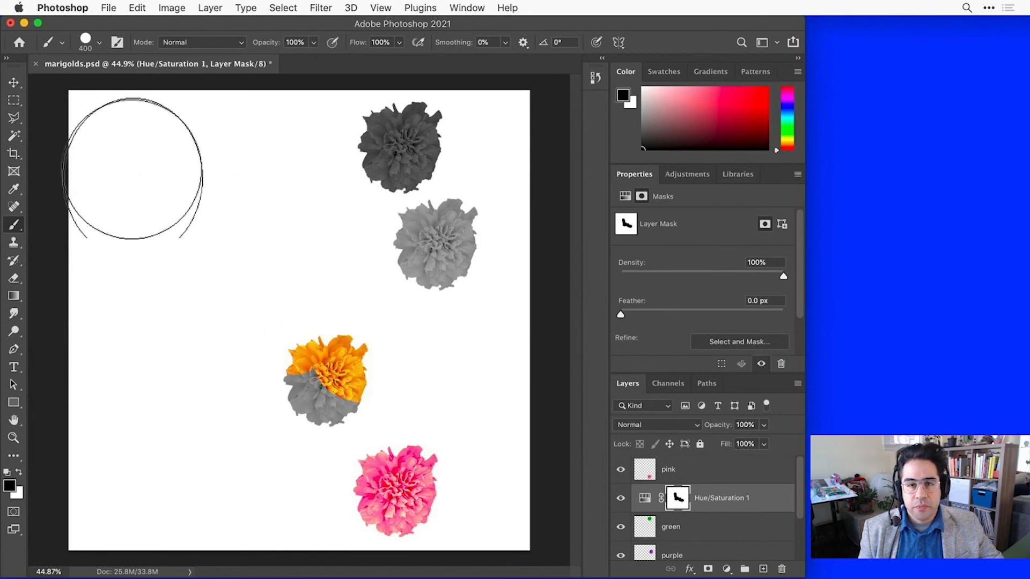
- Fill a rectangular marquee area on the adjustment mask, overlapping the green, purple and orange flowers, with Black at 100% opacity, and deselect
left_click(13, 101)
left_click(83, 100)
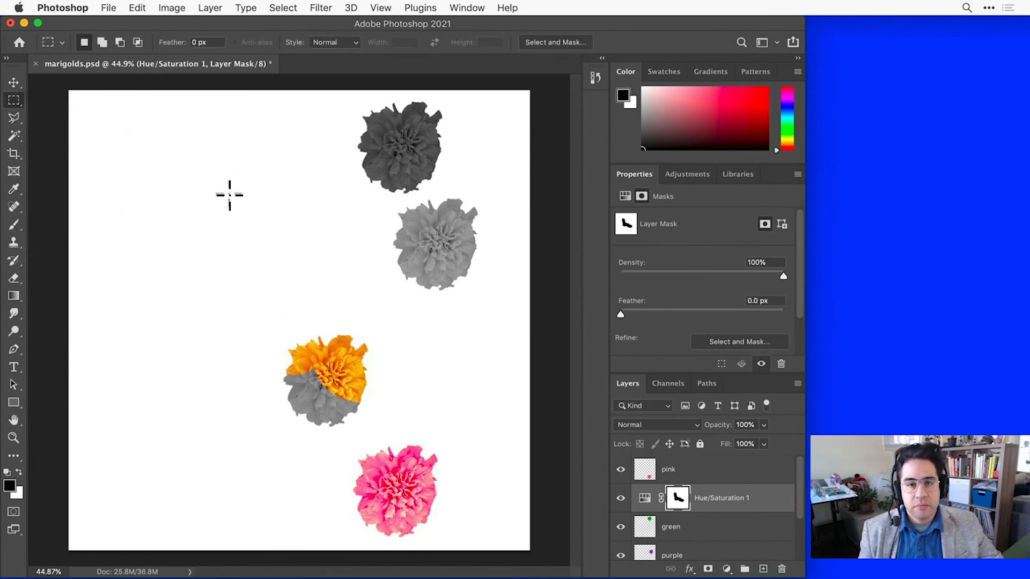
left_click_drag(221, 151, 424, 405)
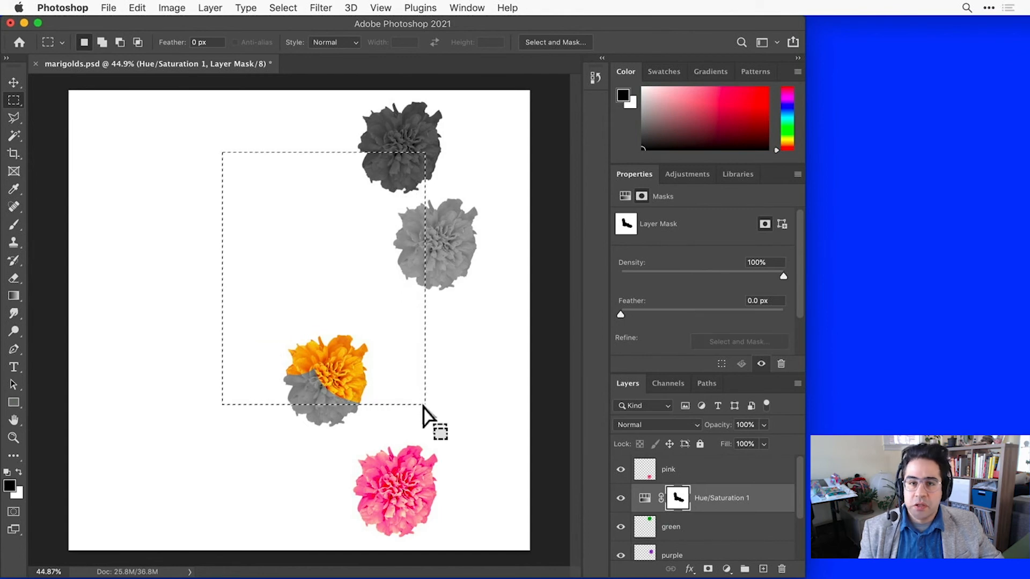
left_click(137, 8)
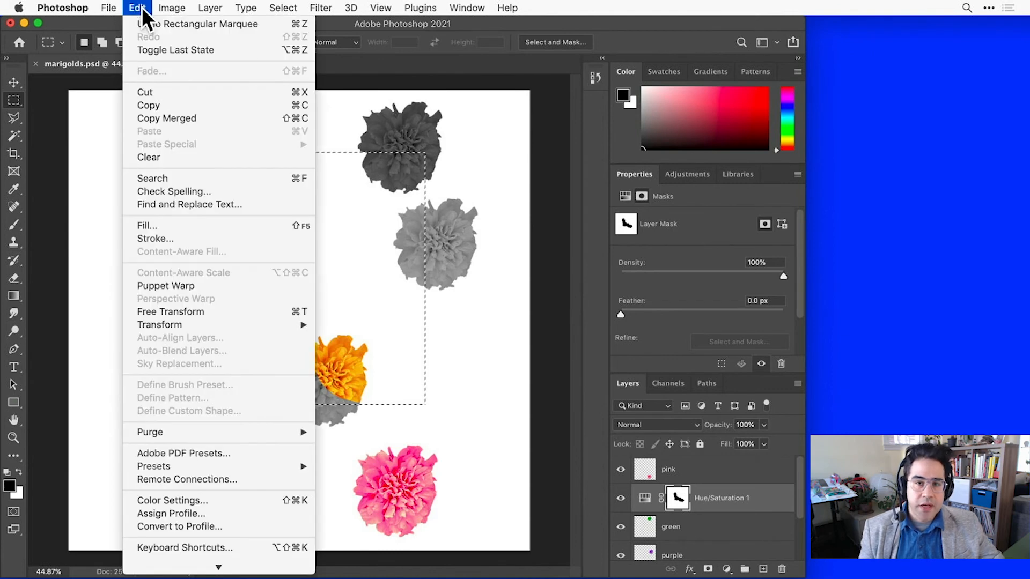
left_click(181, 226)
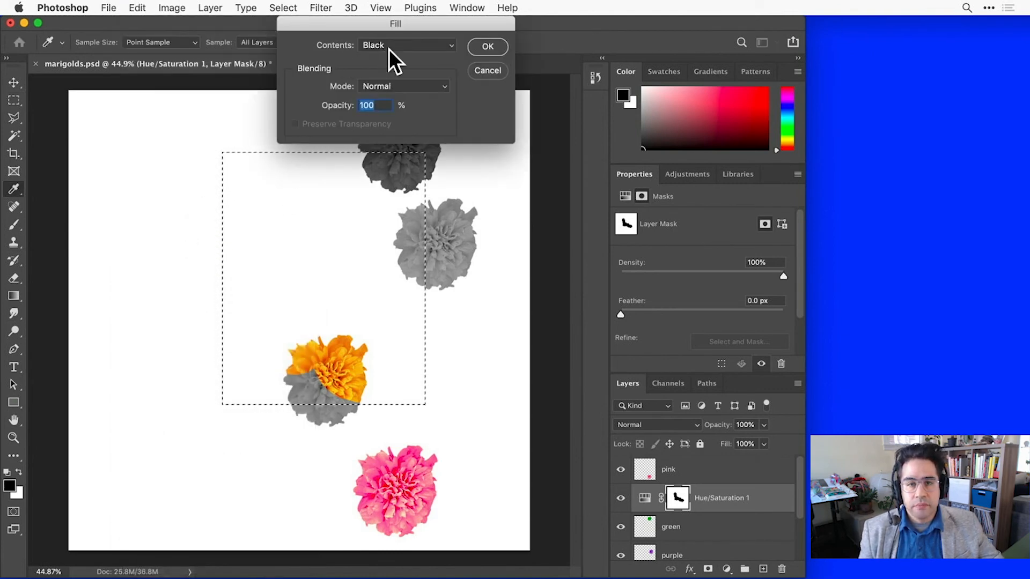
left_click(494, 47)
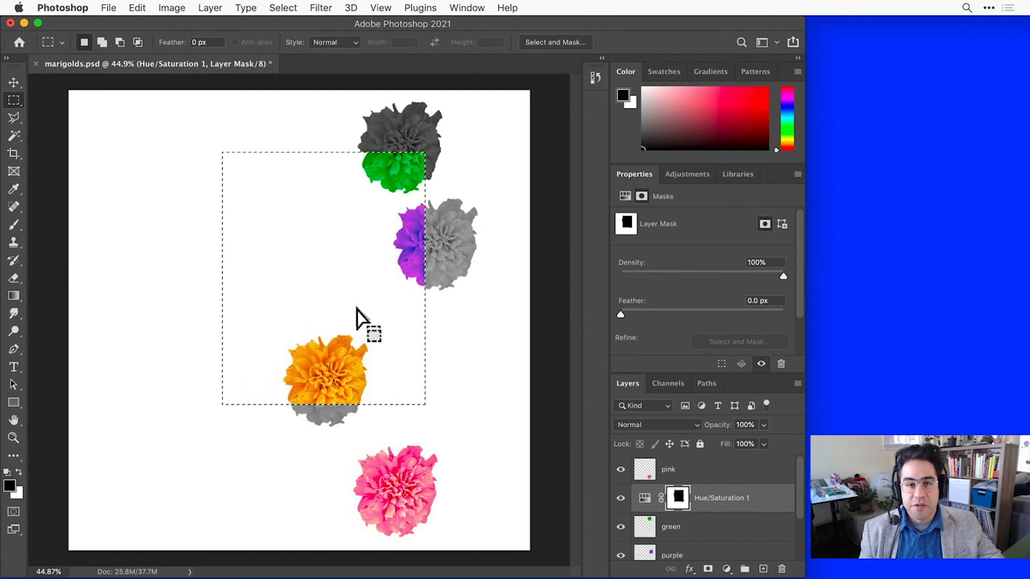
key("super+d")
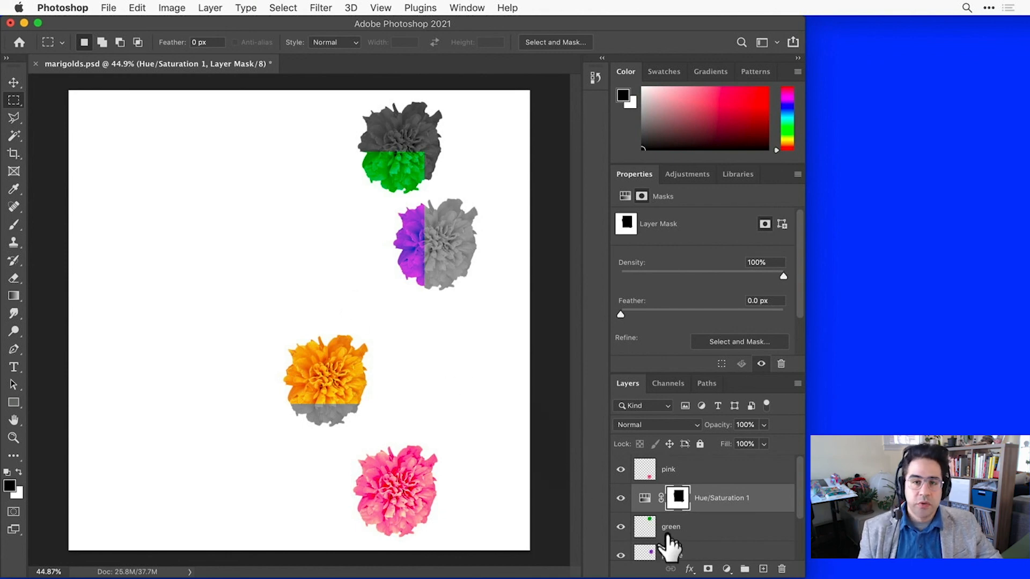
- Move the green flower layer down and left to about X 1729 px, Y 221 px, turning off Auto-Select for the Move tool
left_click(668, 536)
left_click(22, 83)
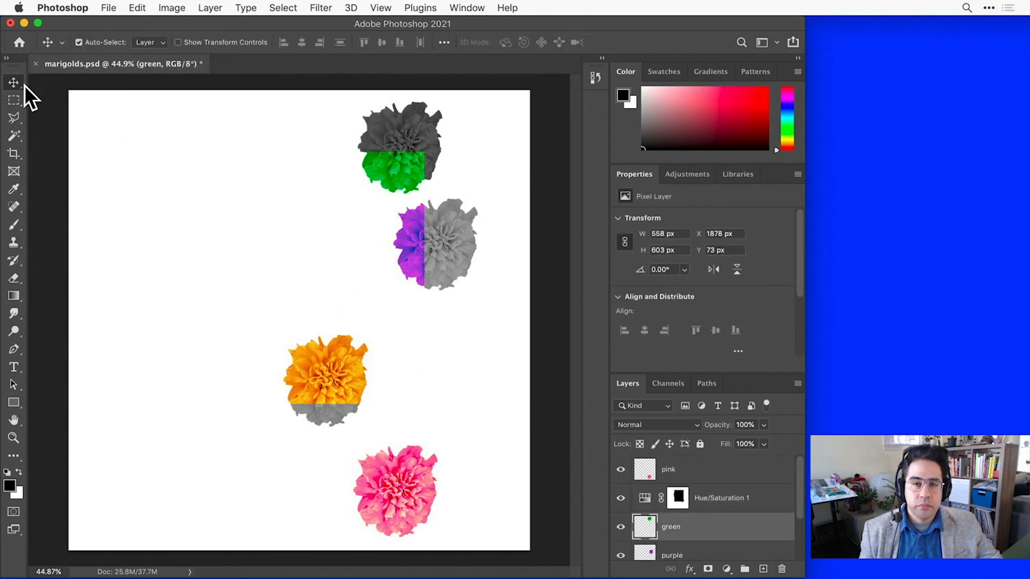
mouse_move(398, 181)
left_mouse_down()
mouse_move(386, 202)
mouse_move(364, 209)
mouse_move(324, 196)
mouse_move(248, 201)
mouse_move(233, 245)
mouse_move(265, 195)
mouse_move(356, 225)
mouse_move(395, 200)
left_mouse_up()
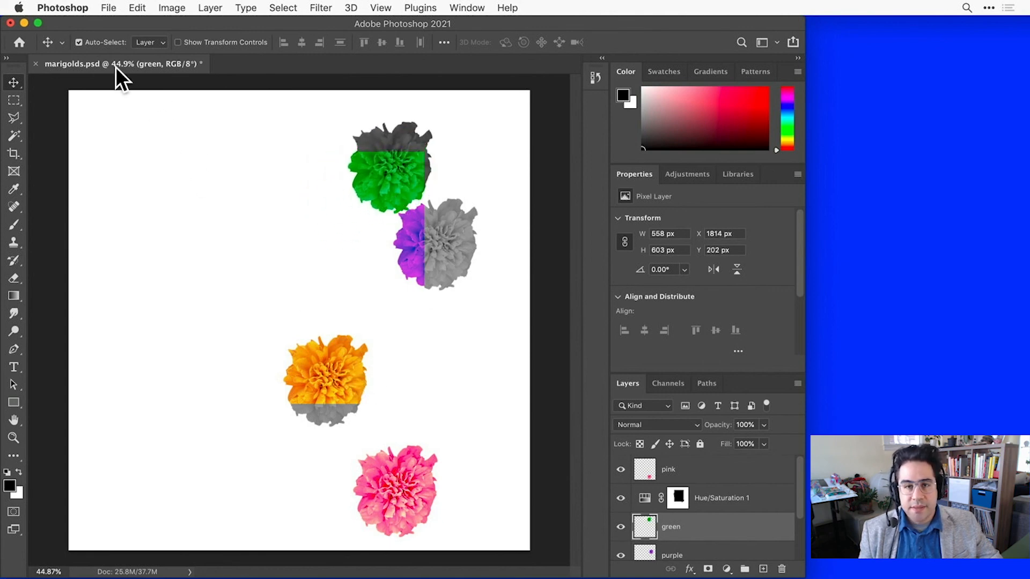
left_click(79, 42)
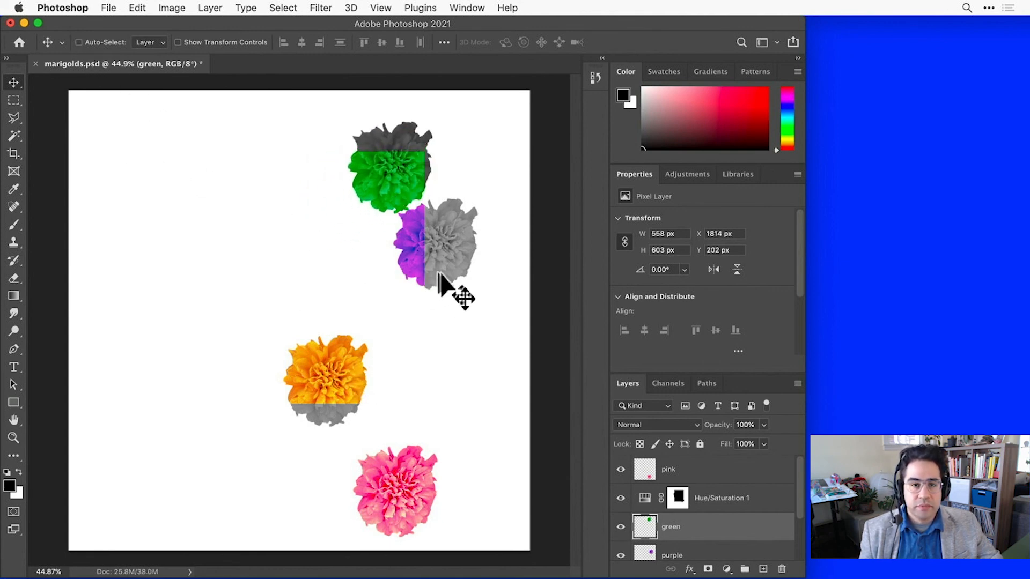
mouse_move(439, 274)
left_mouse_down()
mouse_move(441, 302)
mouse_move(427, 280)
left_mouse_up()
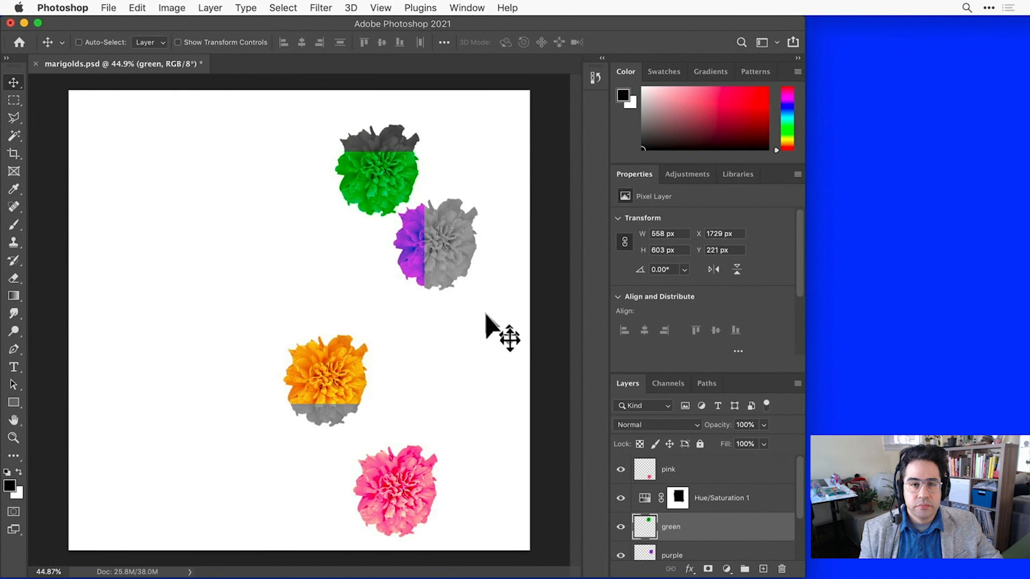
- Move the purple flower layer down and left to about X 1952 px, Y 936 px
left_click(668, 549)
left_click_drag(463, 217, 437, 260)
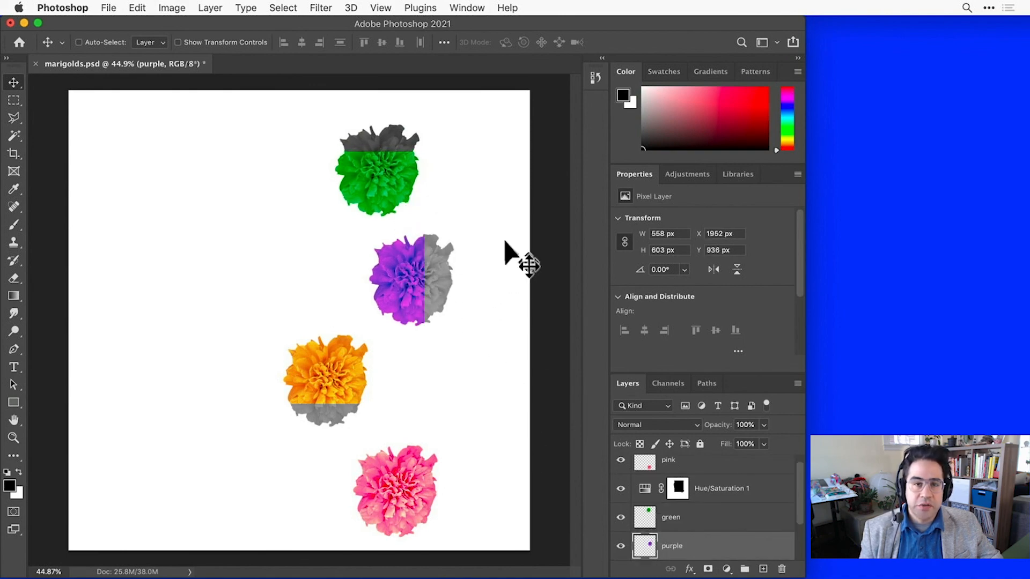